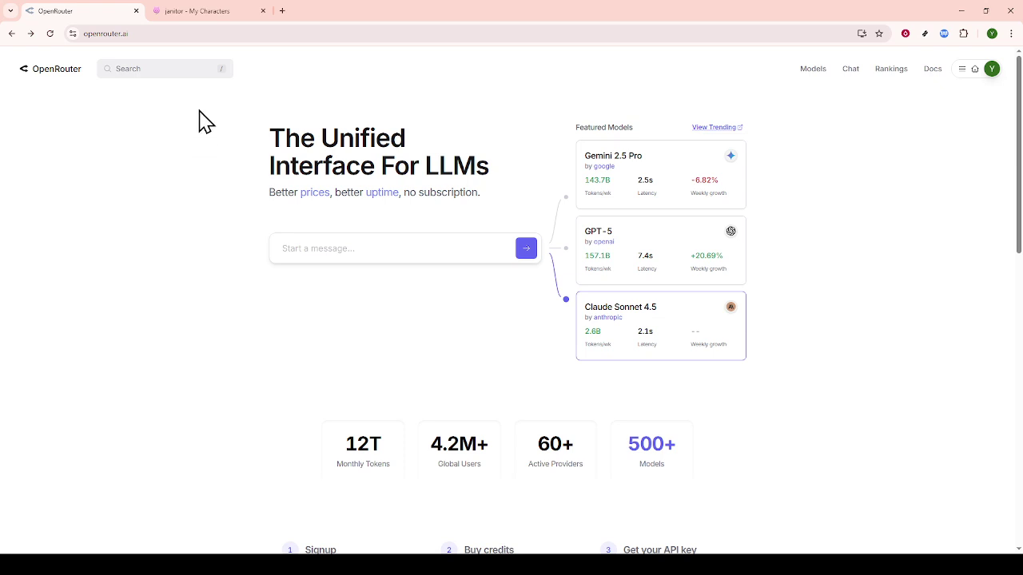
From the OpenRouter home page, open the top-right avatar menu listing Credits, Keys, Activity and Settings.
left_click(218, 35)
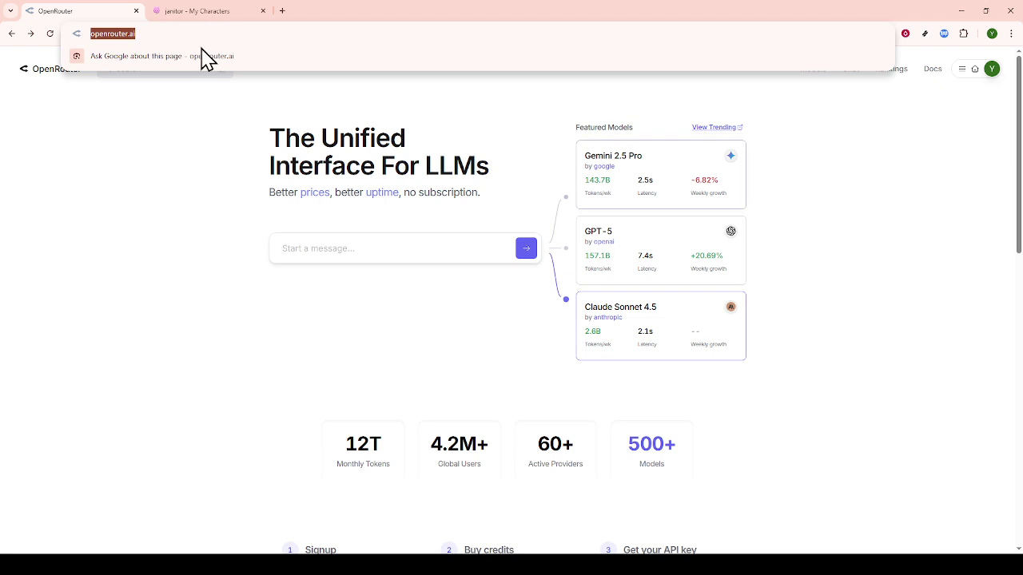
left_click(201, 221)
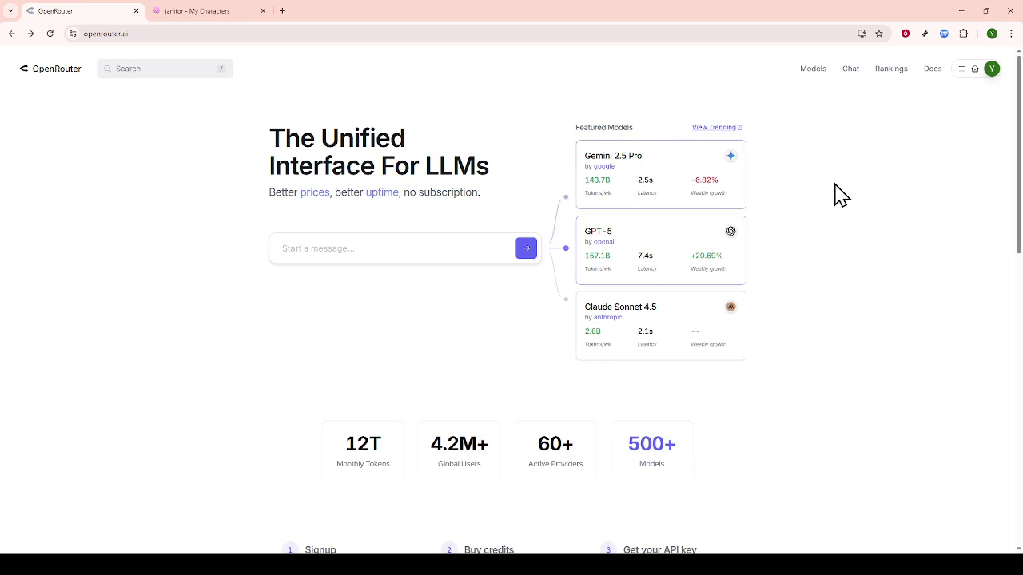
left_click(962, 72)
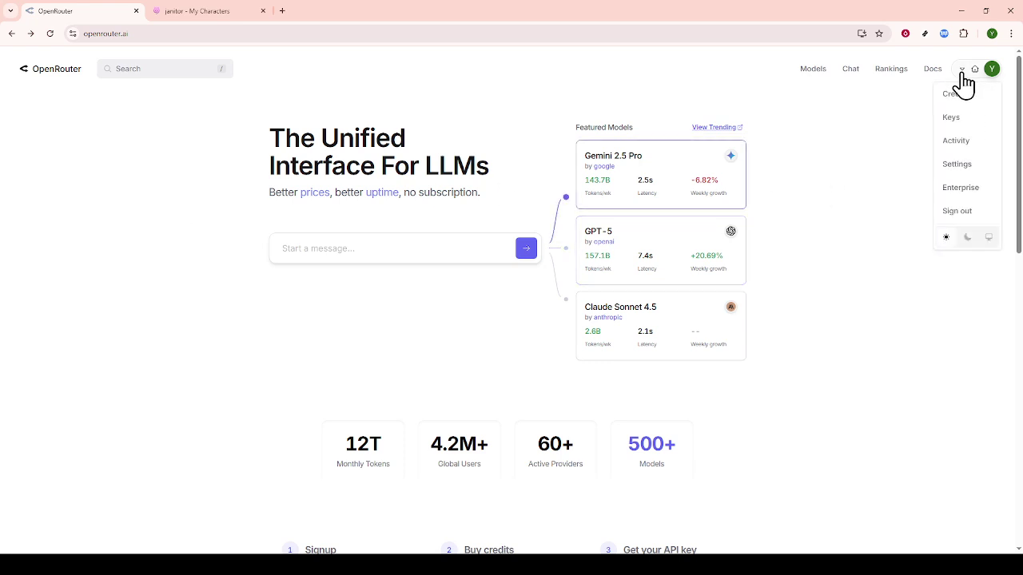
On the Keys page, create an API key named 'New Key' and copy it.
left_click(954, 125)
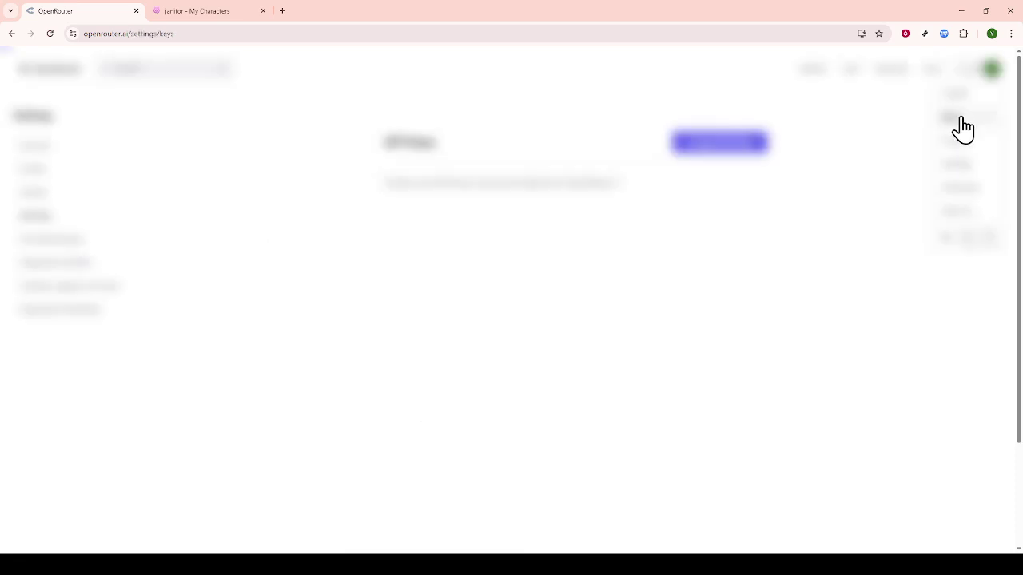
left_click(685, 217)
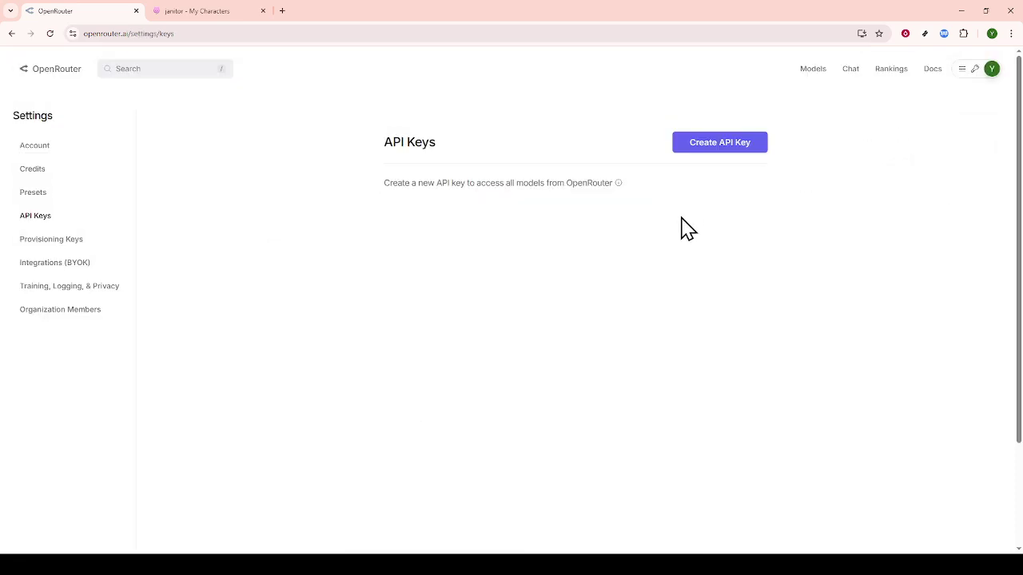
left_click(724, 148)
left_click(489, 257)
type("New Key")
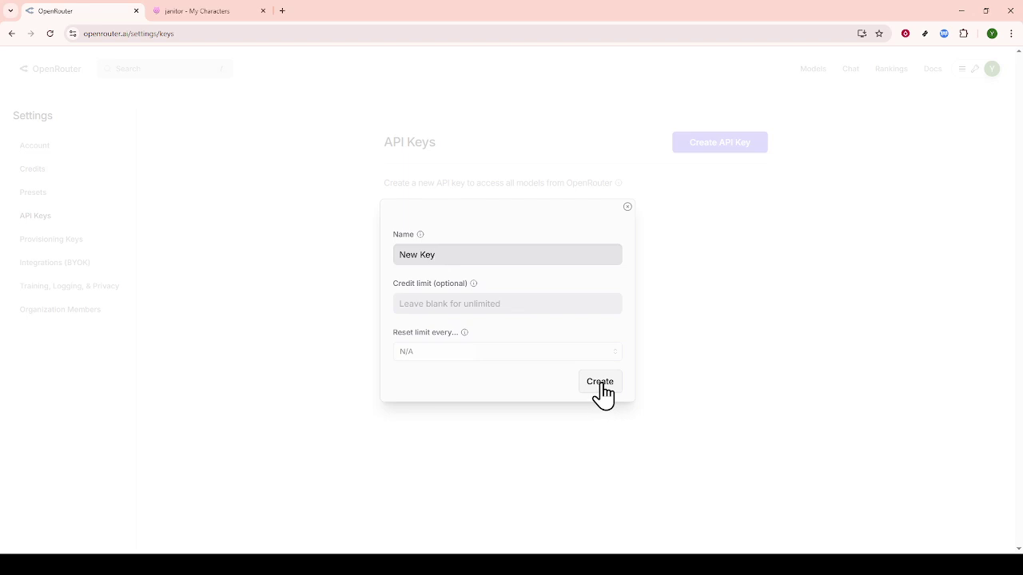
left_click(601, 391)
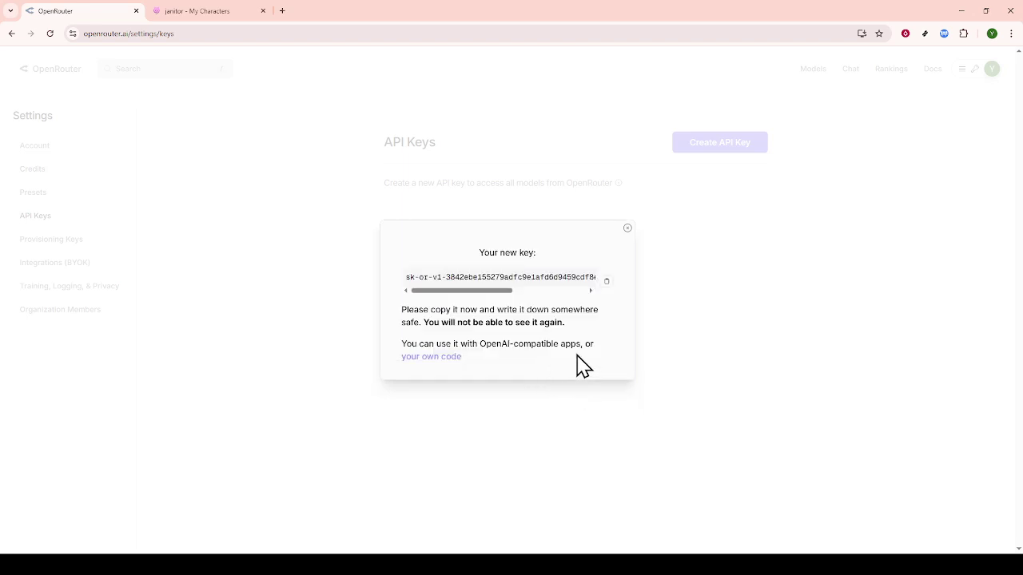
left_click(606, 282)
In Account settings, search 'deeps' for the Default Model and choose DeepSeek R1 0528 (free).
left_click(627, 229)
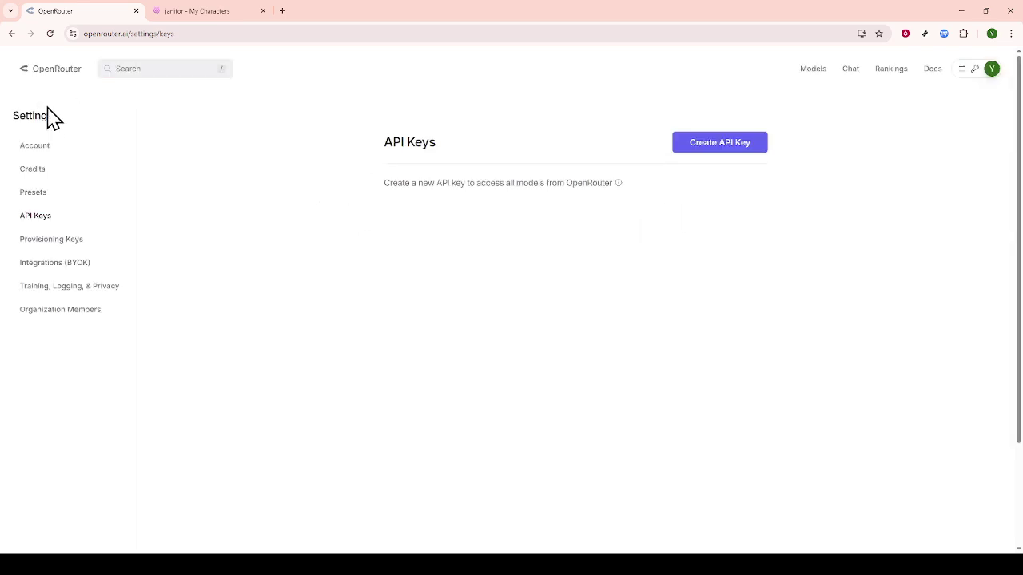
left_click(55, 151)
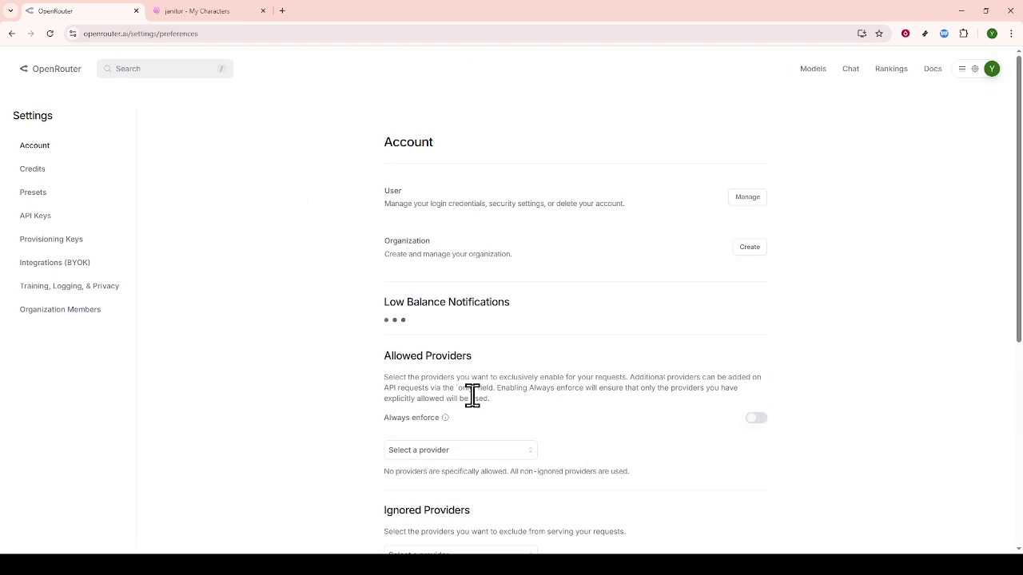
scroll(475, 407, "down", 2)
scroll(480, 429, "down", 3)
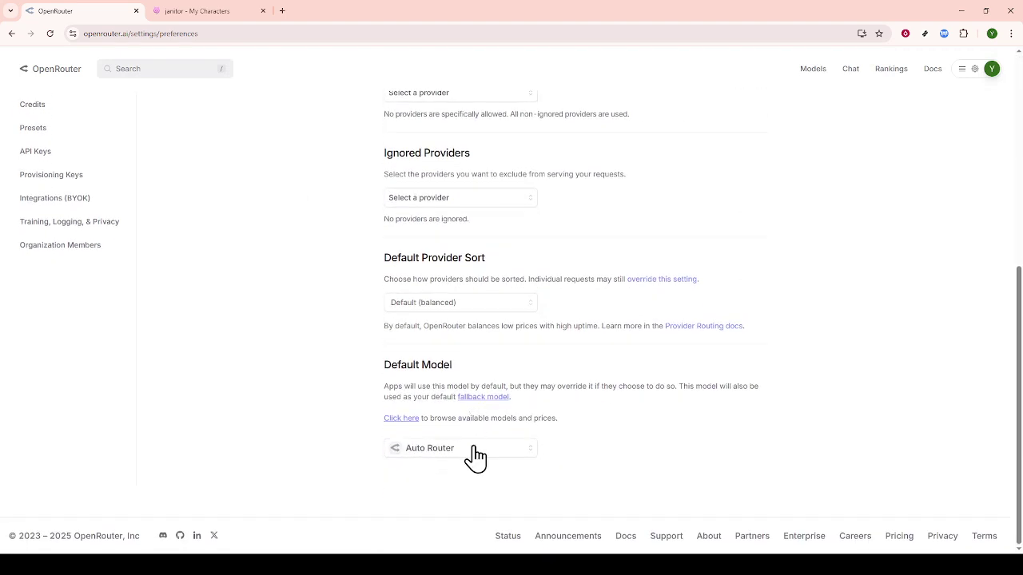
left_click(477, 453)
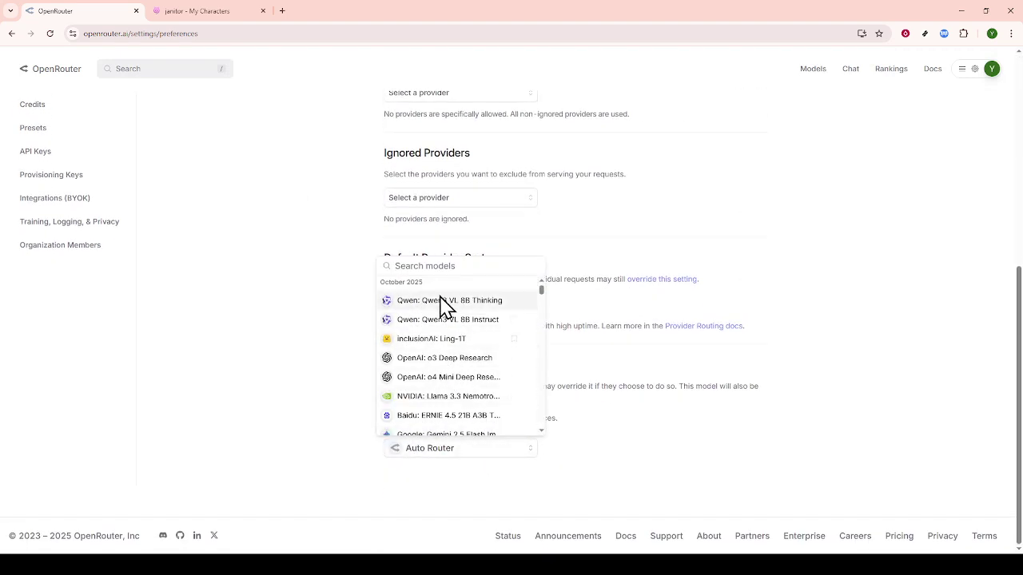
type("de")
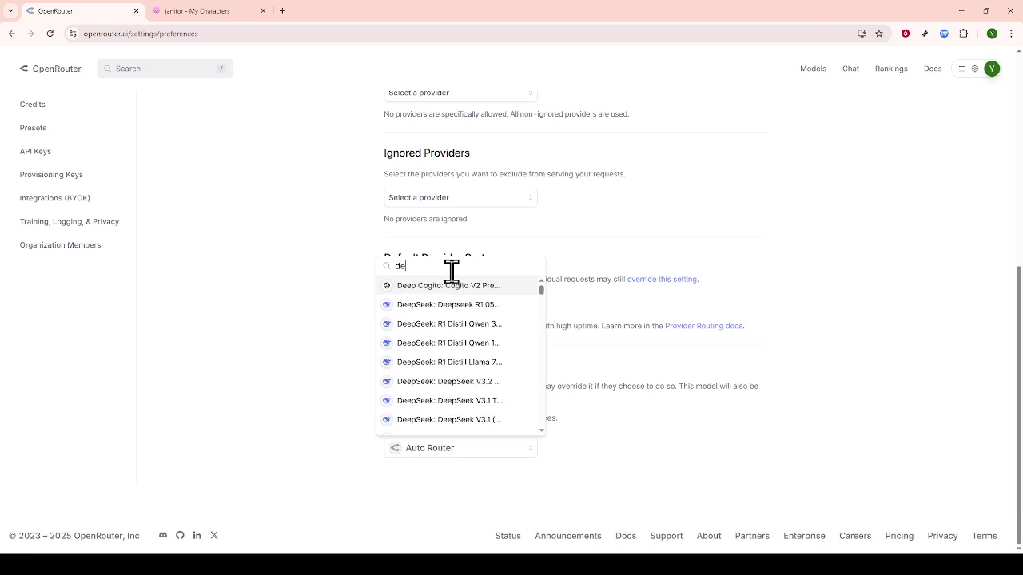
type("eps")
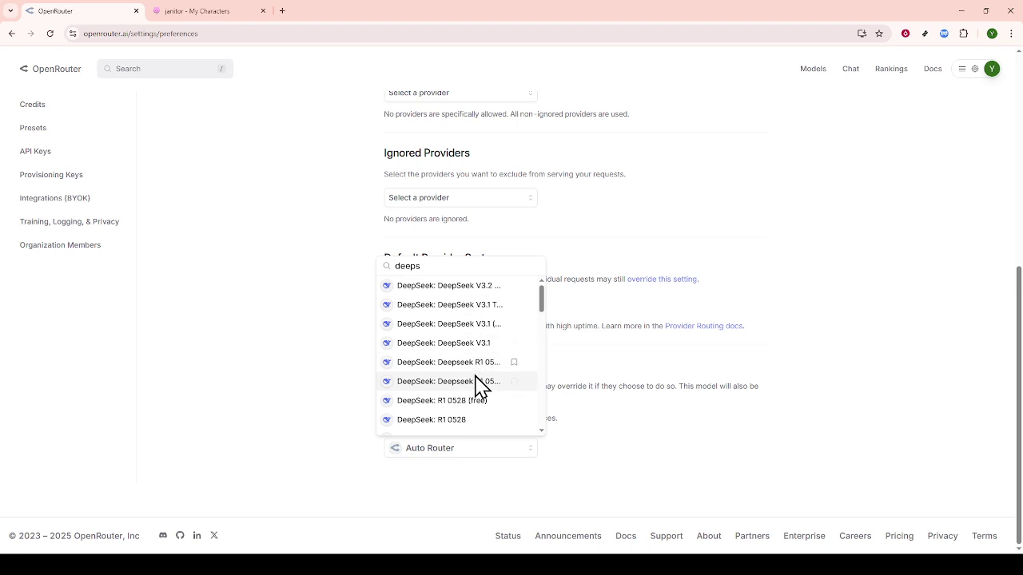
left_click(469, 406)
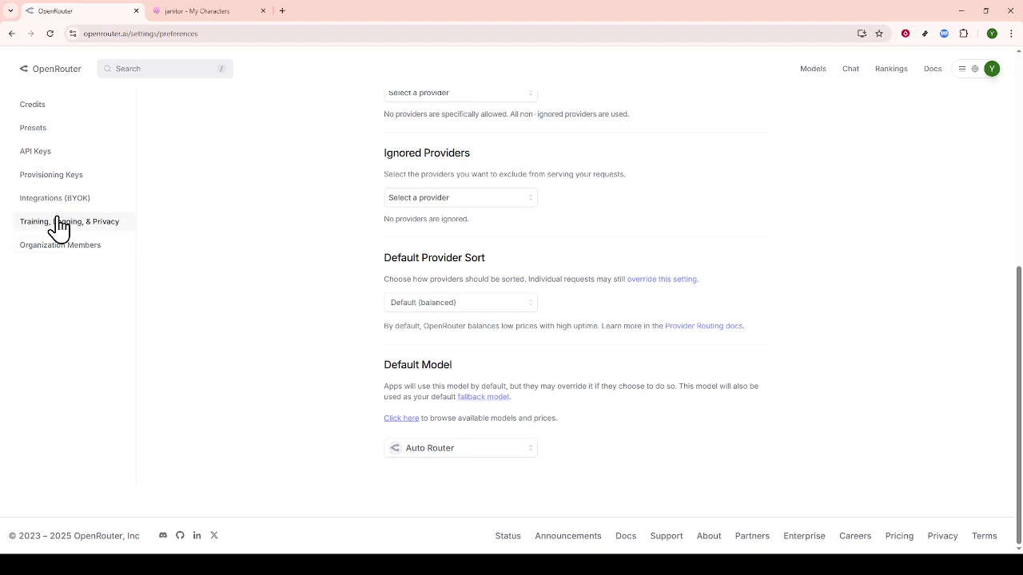
Look through the Training, Logging, & Privacy settings, then go to the Janitor My Characters tab.
left_click(84, 227)
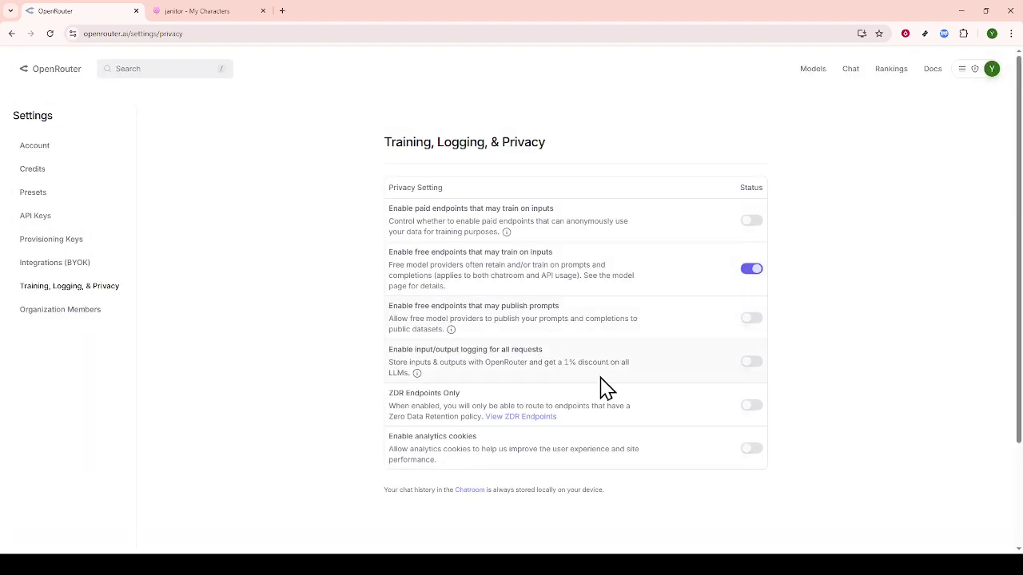
scroll(559, 389, "down", 2)
scroll(303, 388, "up", 2)
left_click(204, 11)
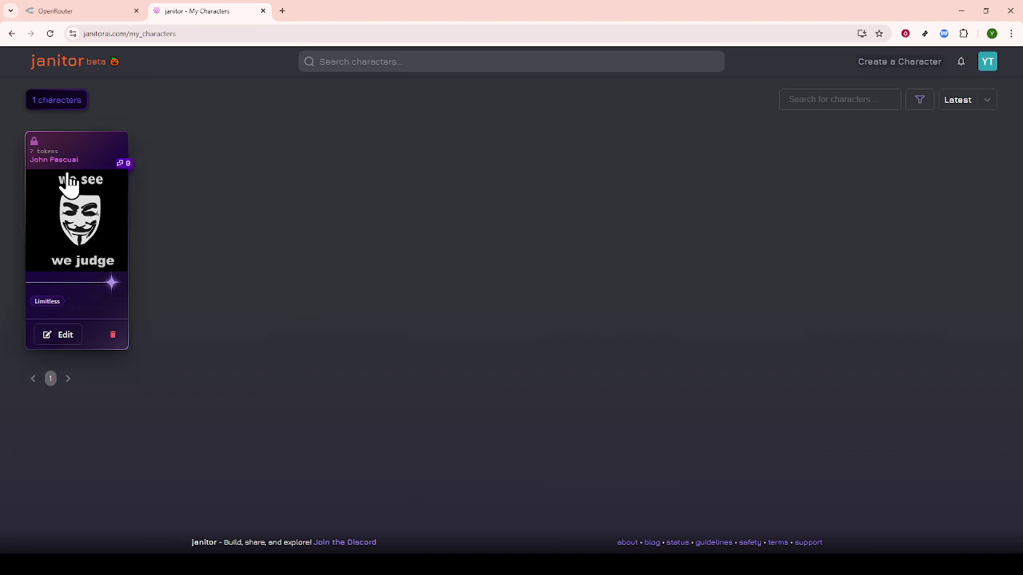
Open the character's page and cancel the Disable Proxies prompt so proxies stay allowed.
left_click(90, 231)
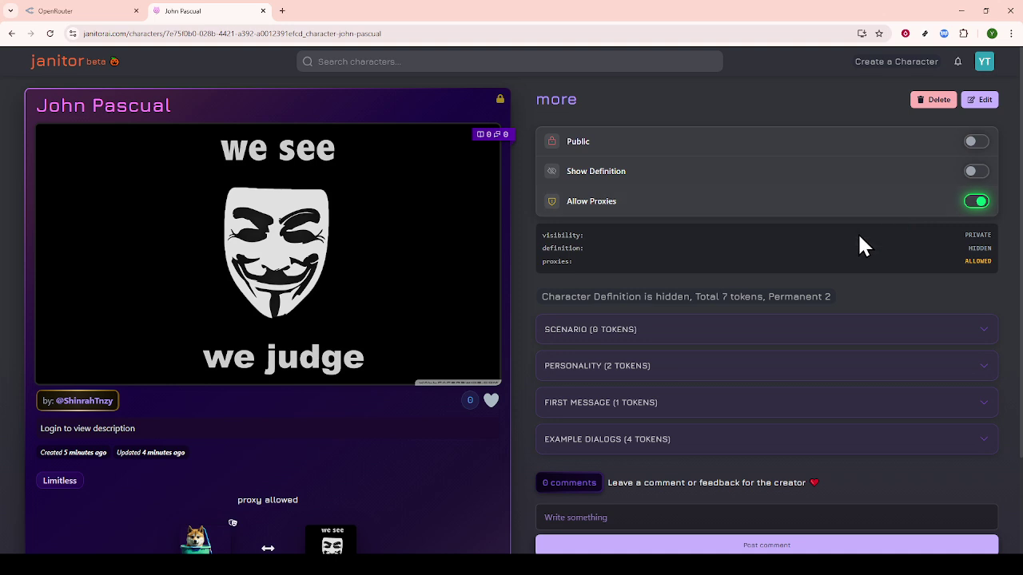
scroll(892, 256, "down", 2)
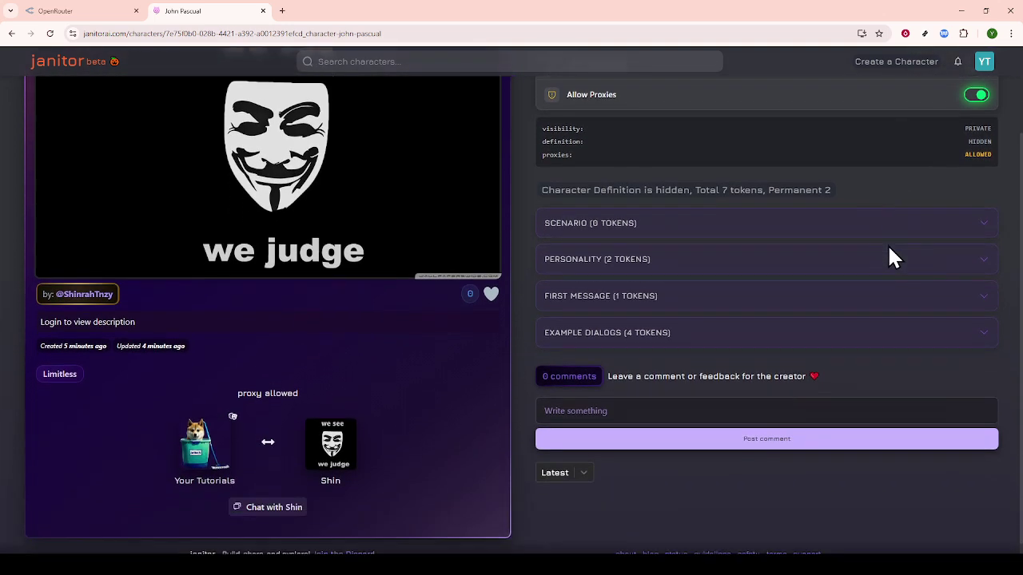
scroll(882, 250, "up", 2)
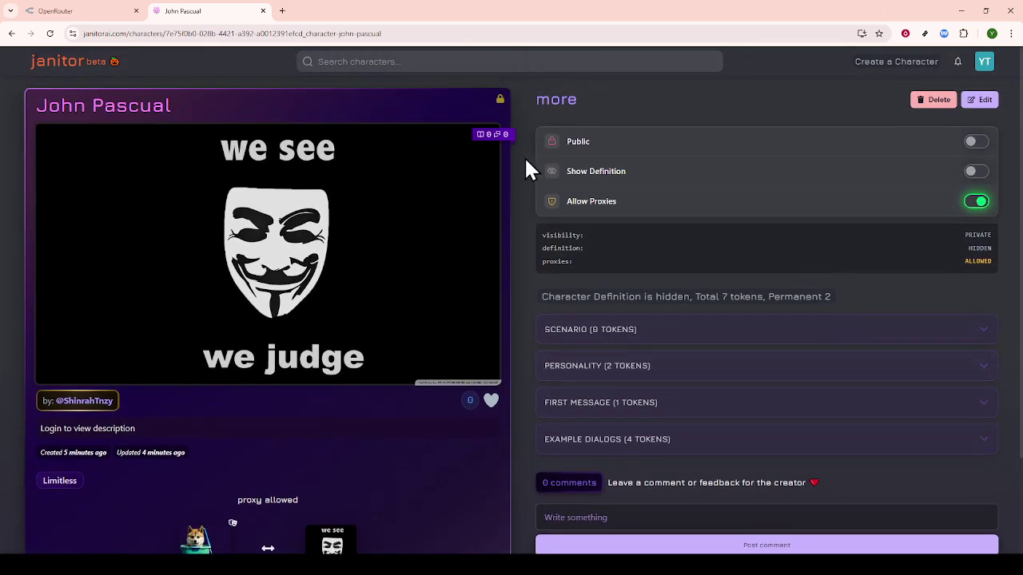
left_click(977, 202)
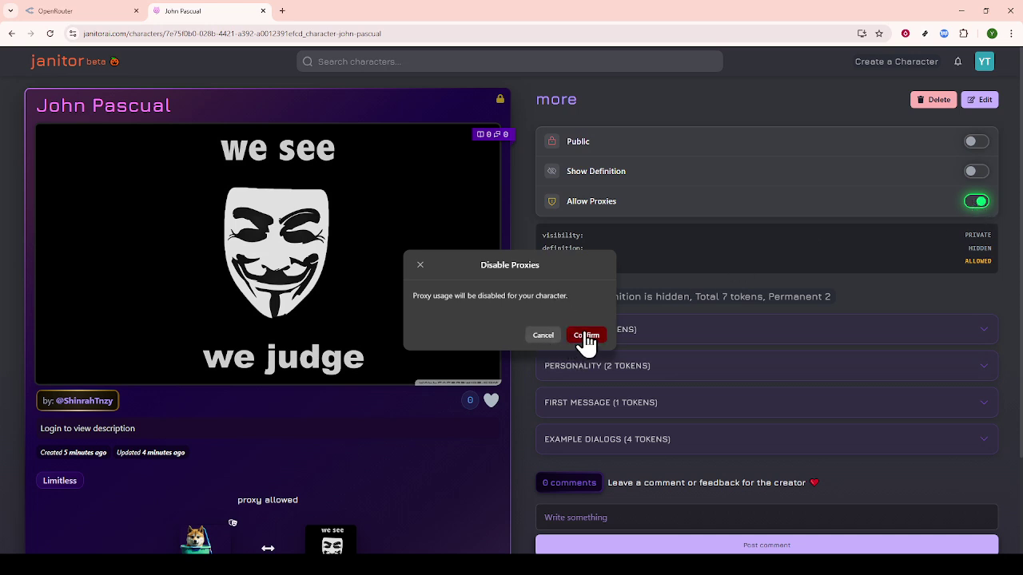
left_click(543, 336)
scroll(829, 289, "down", 2)
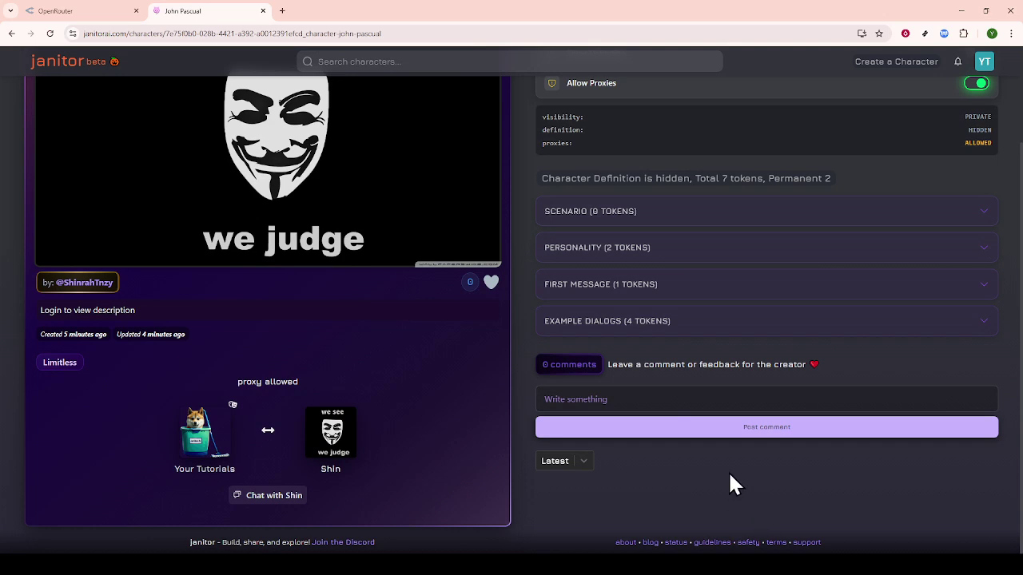
scroll(731, 484, "up", 2)
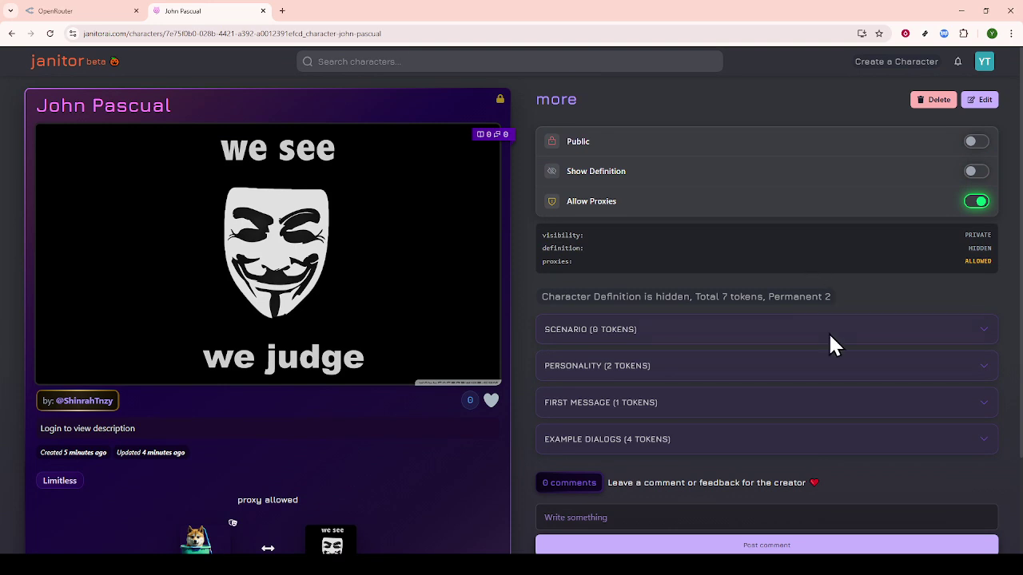
scroll(828, 344, "down", 2)
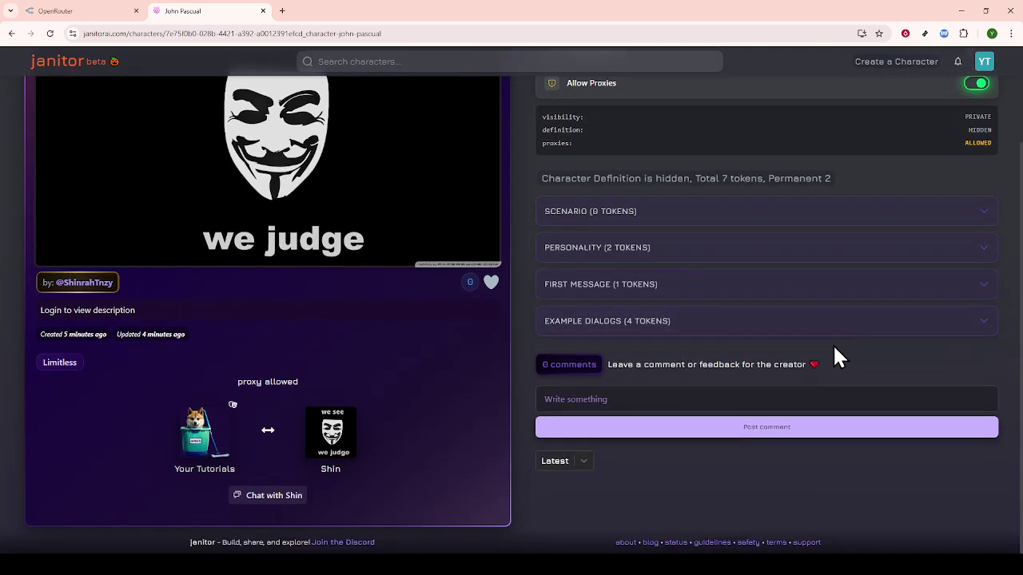
scroll(833, 349, "up", 2)
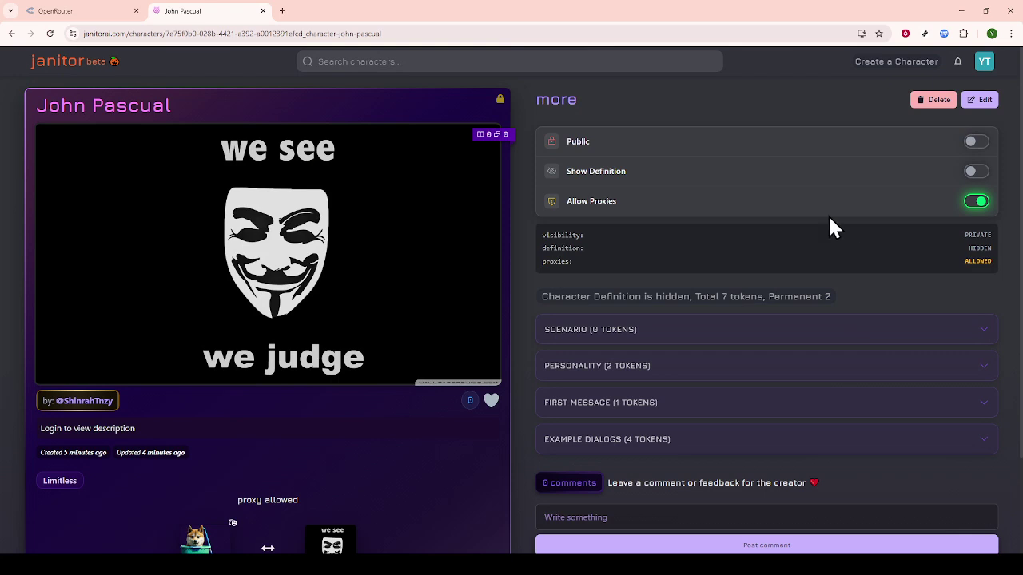
Return to the OpenRouter Training, Logging & Privacy settings tab.
left_click(92, 11)
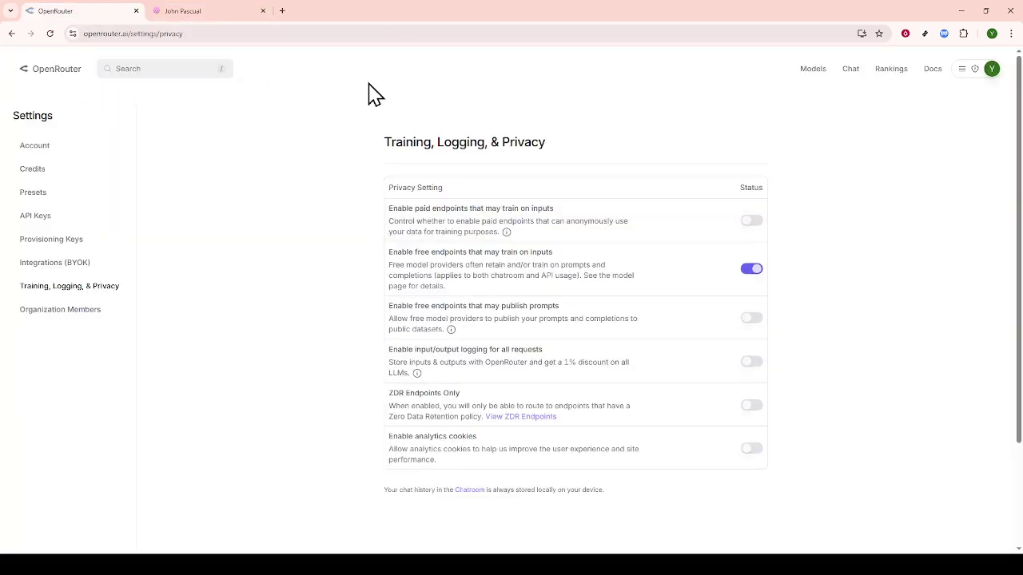
mouse_move(965, 80)
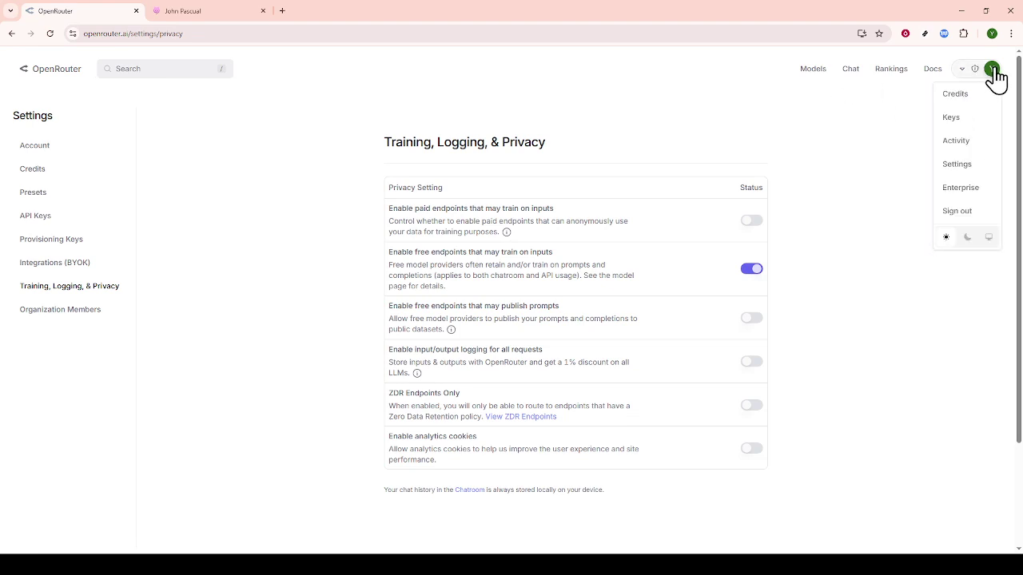